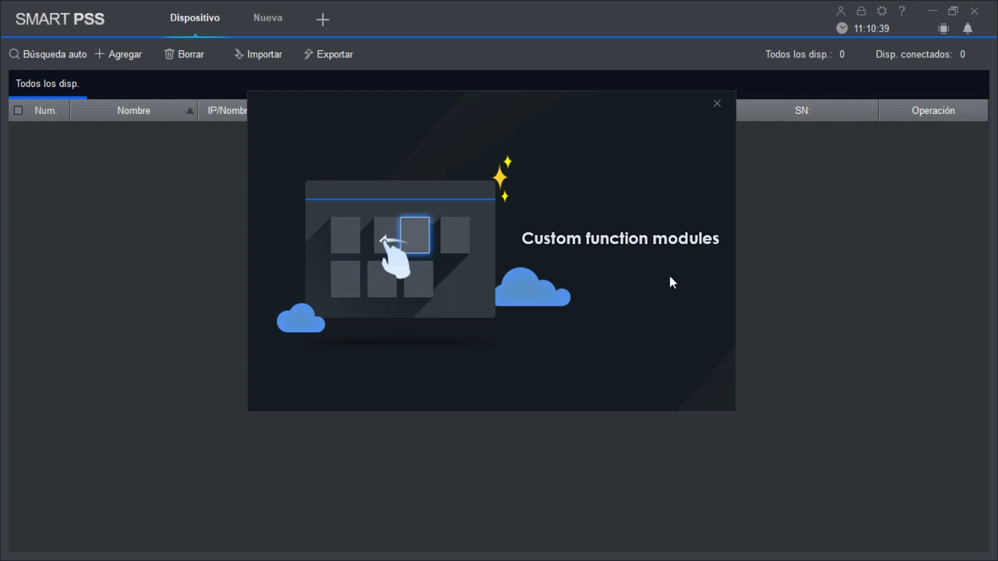
Step: Dismiss the tour and add a device named Prueba via the SN method, entering its serial number
click(717, 104)
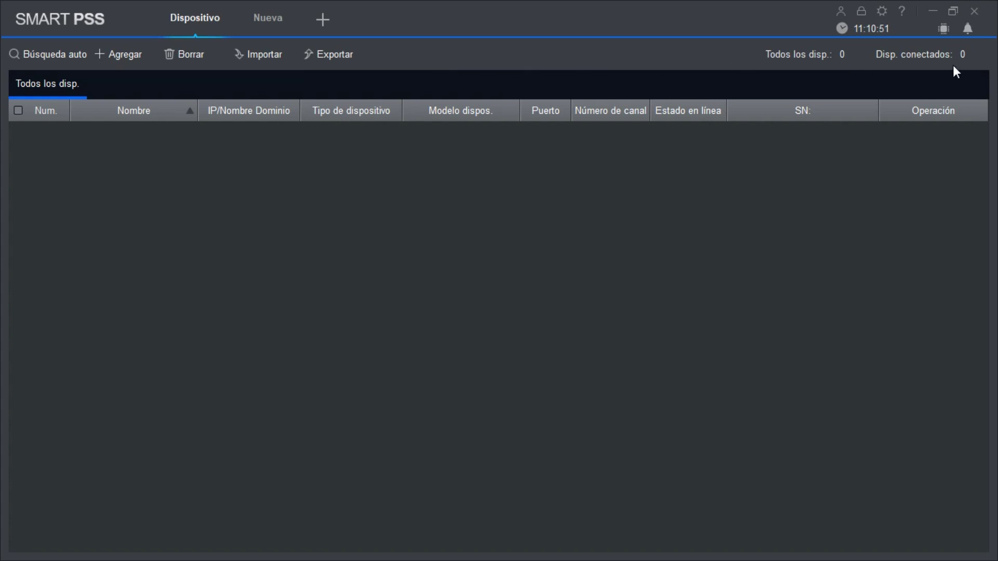
click(128, 55)
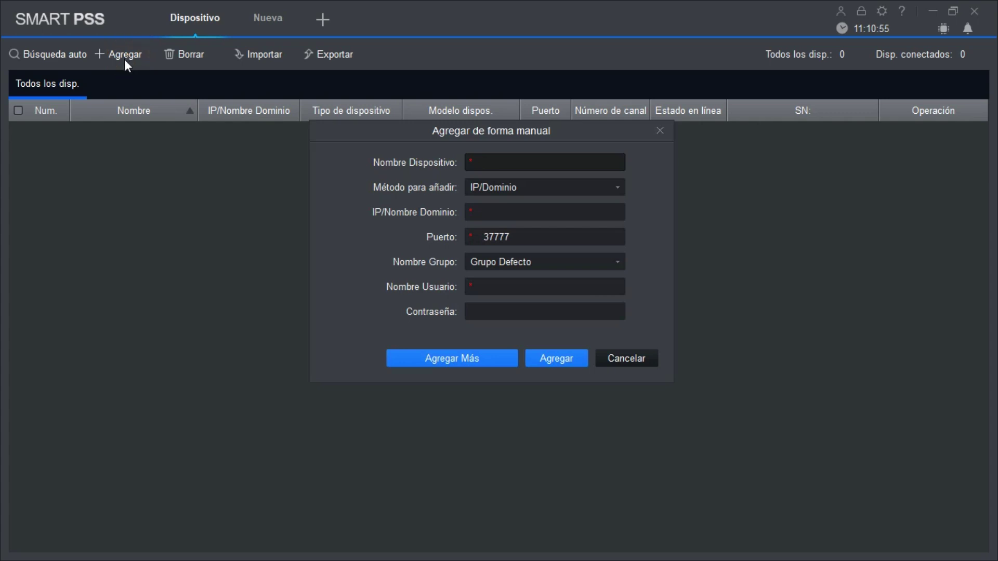
click(502, 160)
text(Prueba)
click(615, 188)
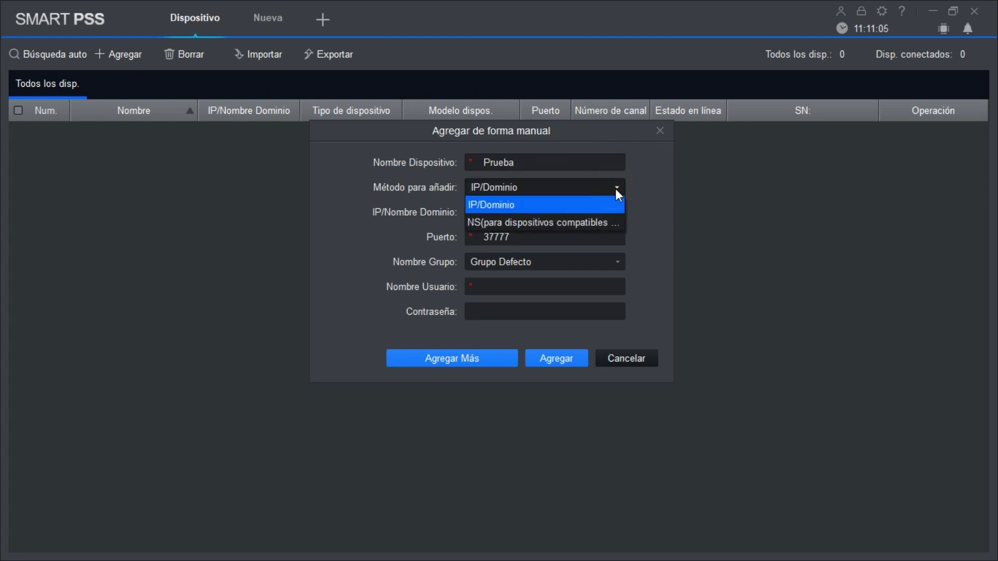
click(569, 223)
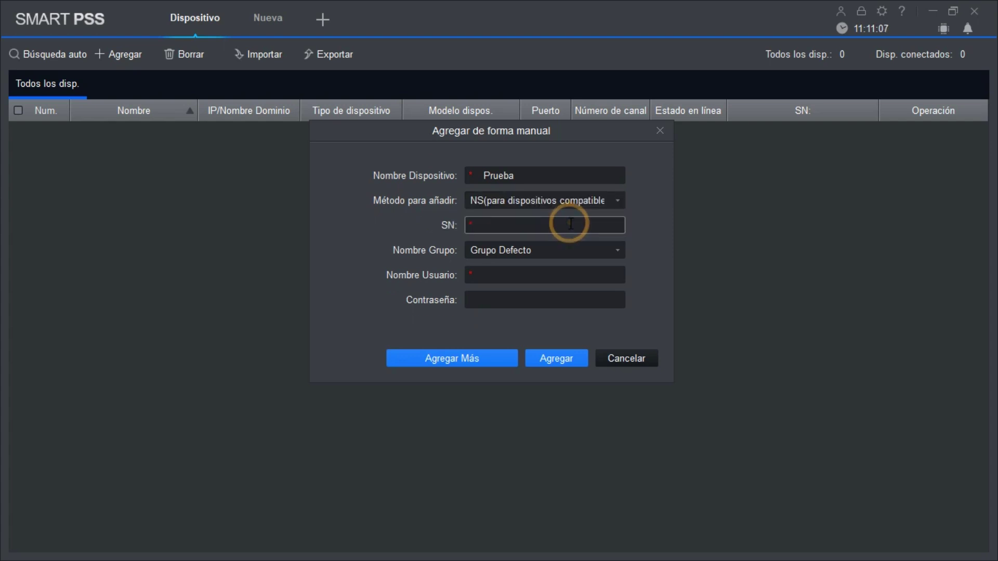
click(507, 225)
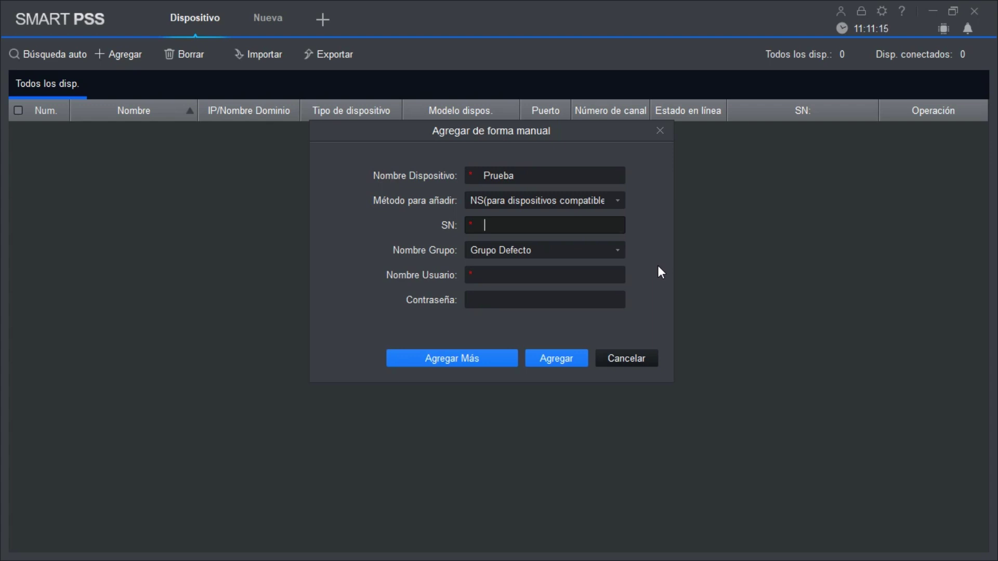
key(ctrl+v)
text(***)
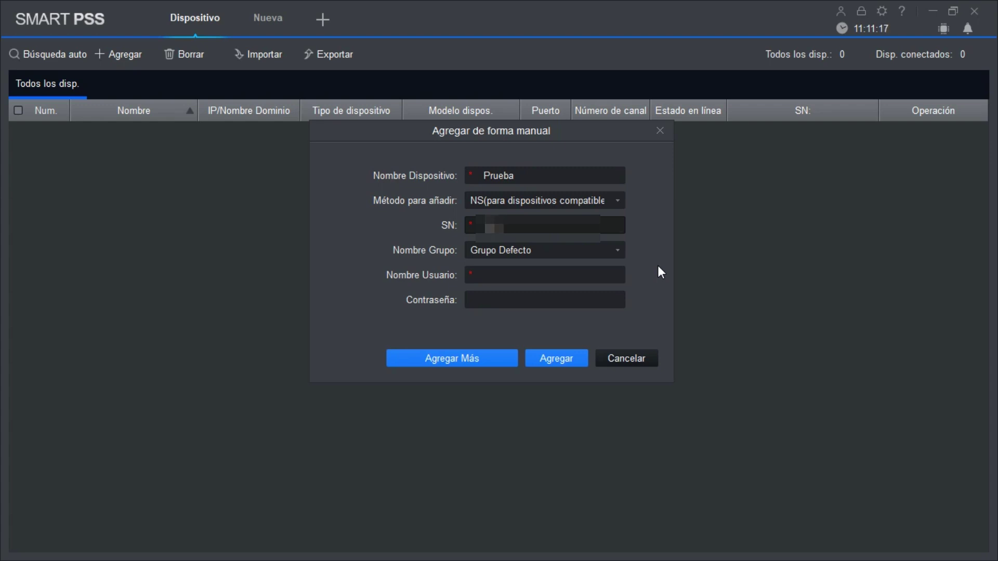
text(*****)
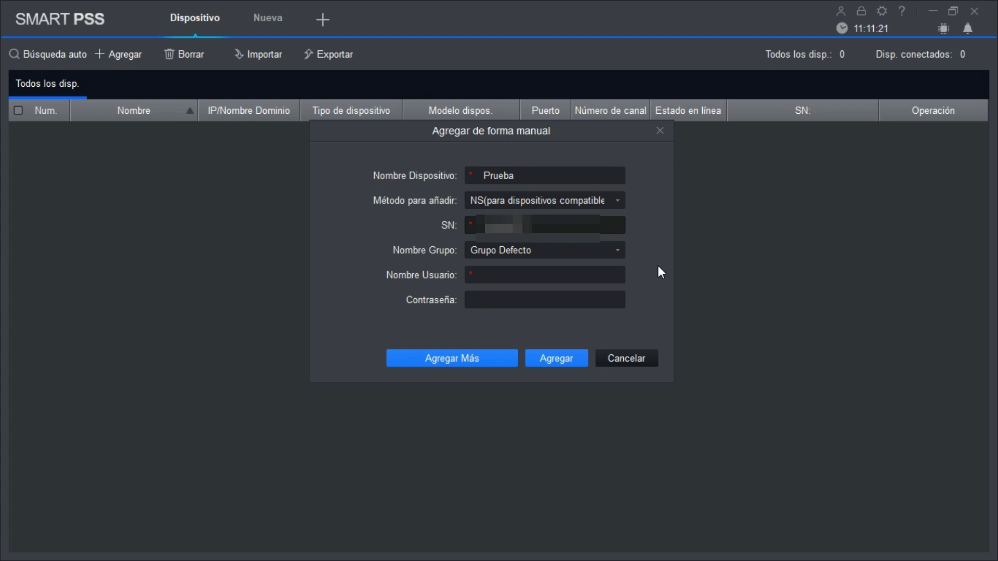
text(******)
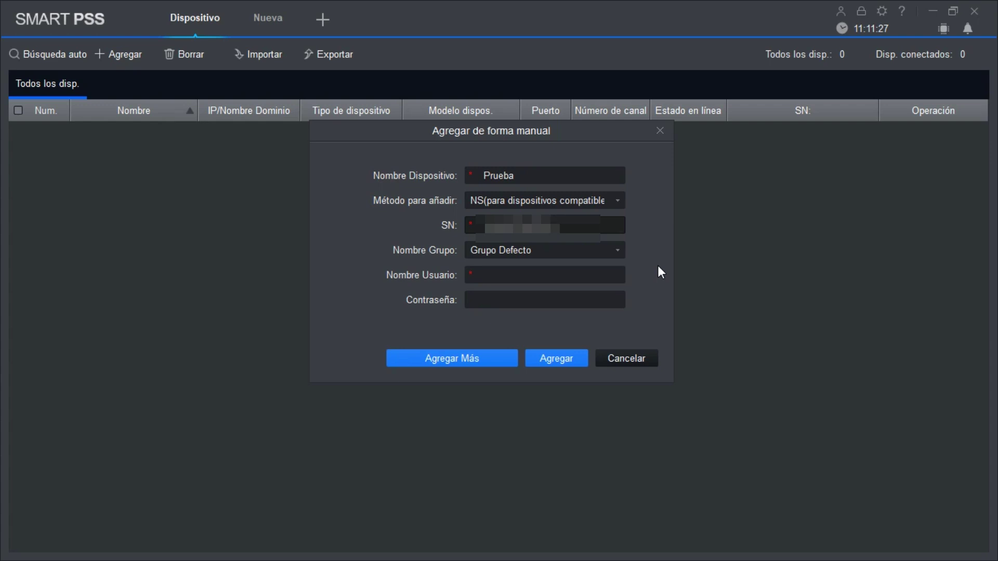
Step: Keep Grupo Defecto as the group, enter the device login username and password, and add it
click(617, 246)
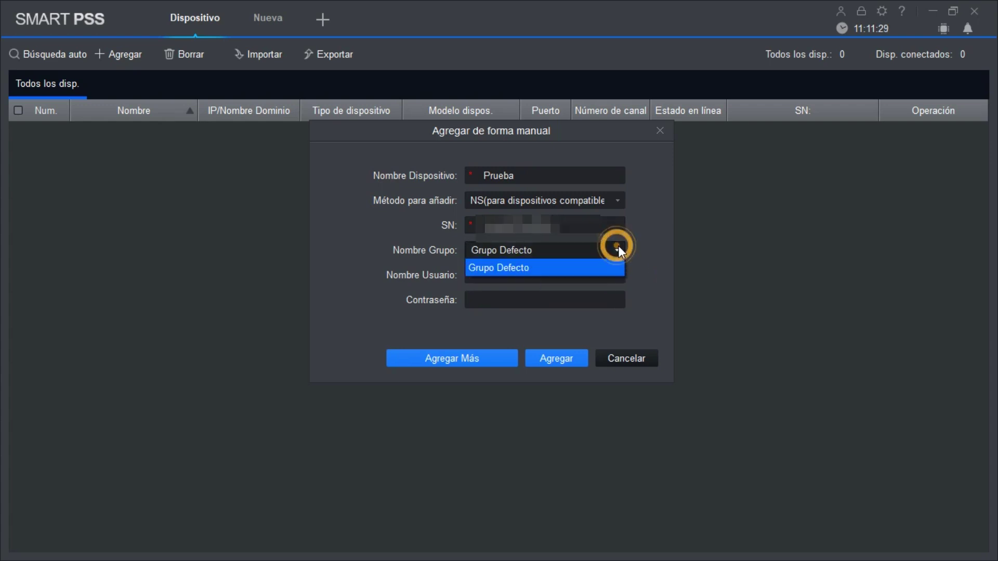
click(592, 265)
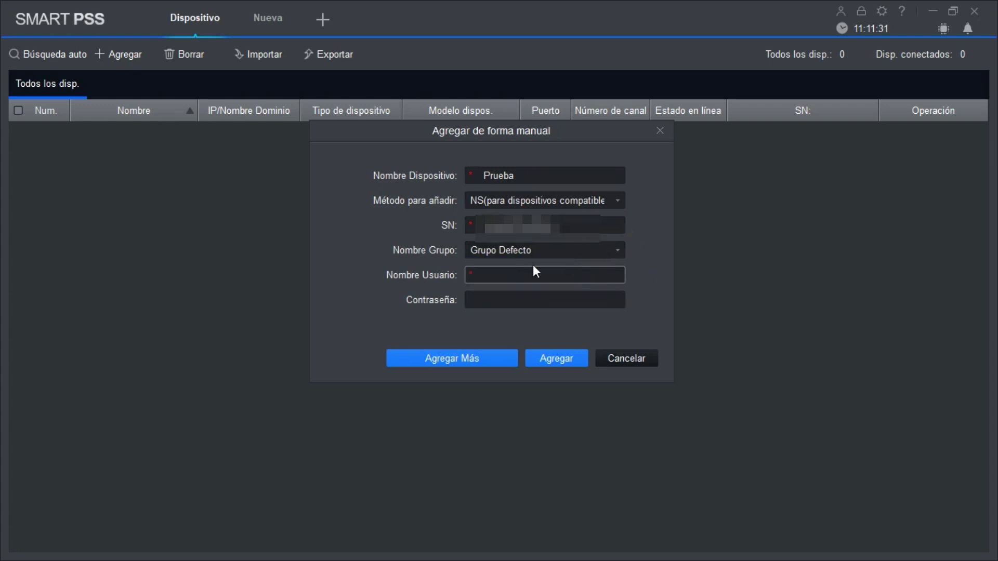
click(504, 269)
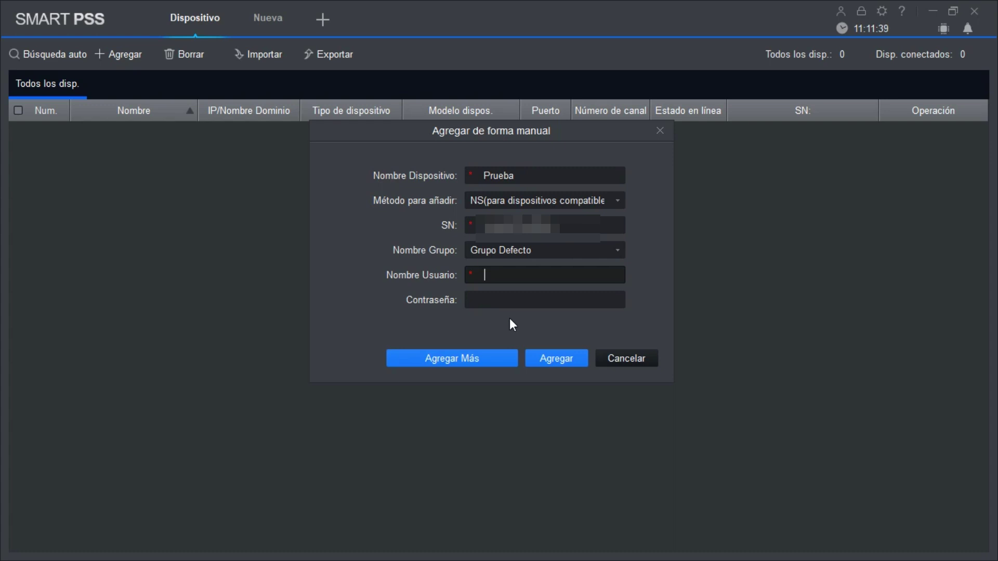
text(admin)
click(507, 301)
text(admin)
click(561, 358)
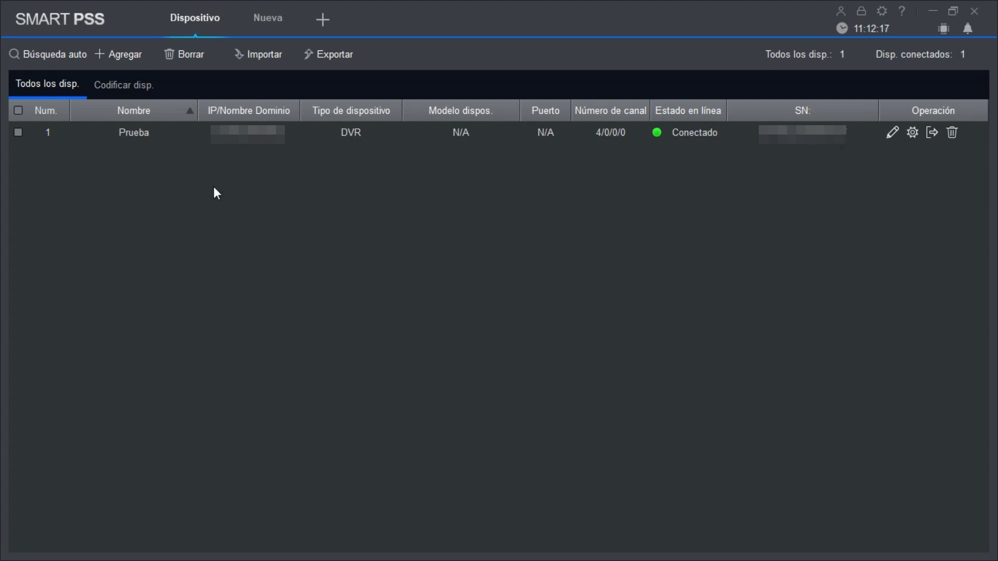
Step: After confirming Prueba shows Conectado as a 4-channel DVR, open a Nueva tab
click(267, 19)
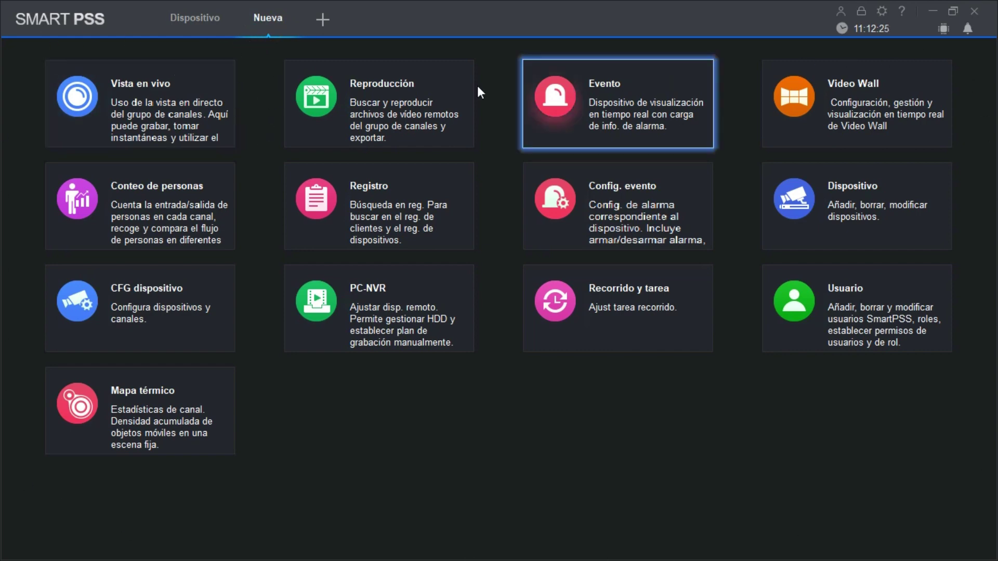
Step: Open Vista en vivo to get the empty four-pane grid with Prueba under Grupo Defecto
click(191, 118)
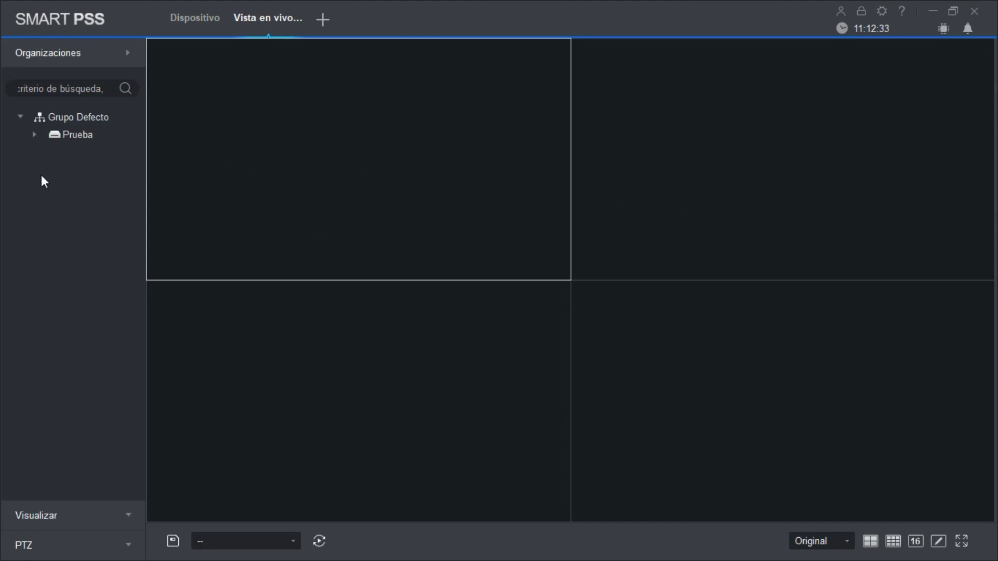
Step: Expand Prueba, play CAM 1 and CAM 2 in the top panes, and select CAM 1's pane for its stream info
click(35, 136)
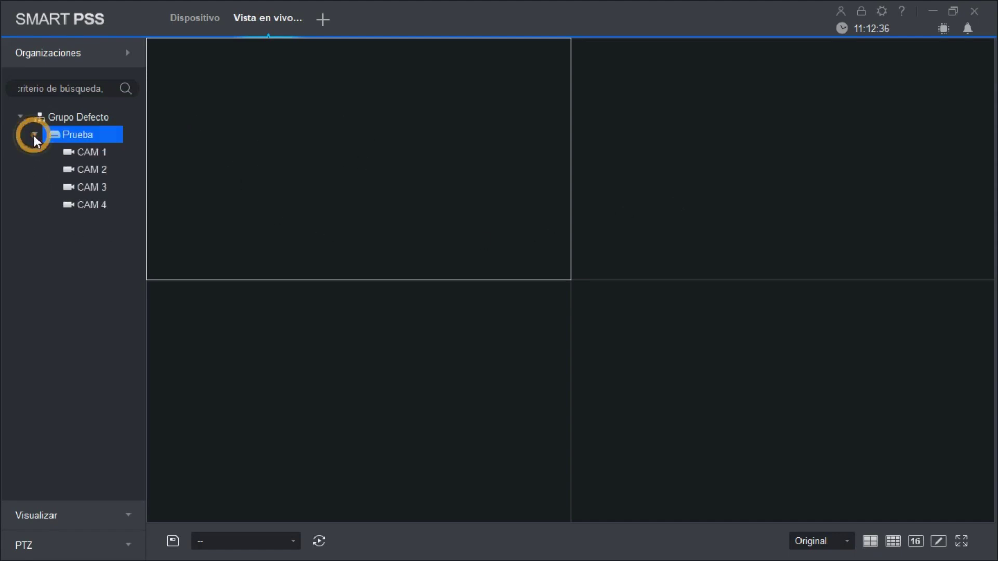
double_click(94, 153)
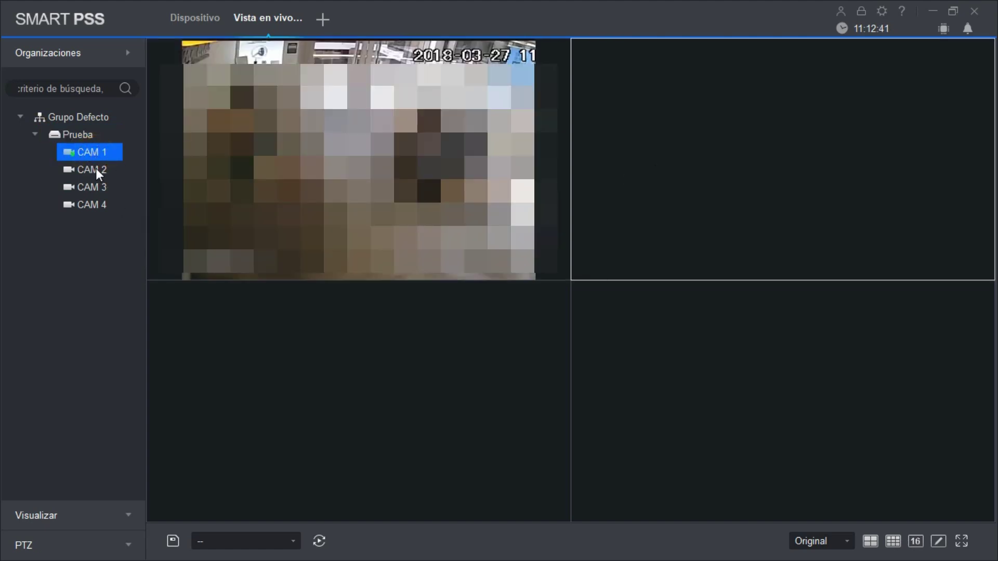
double_click(97, 171)
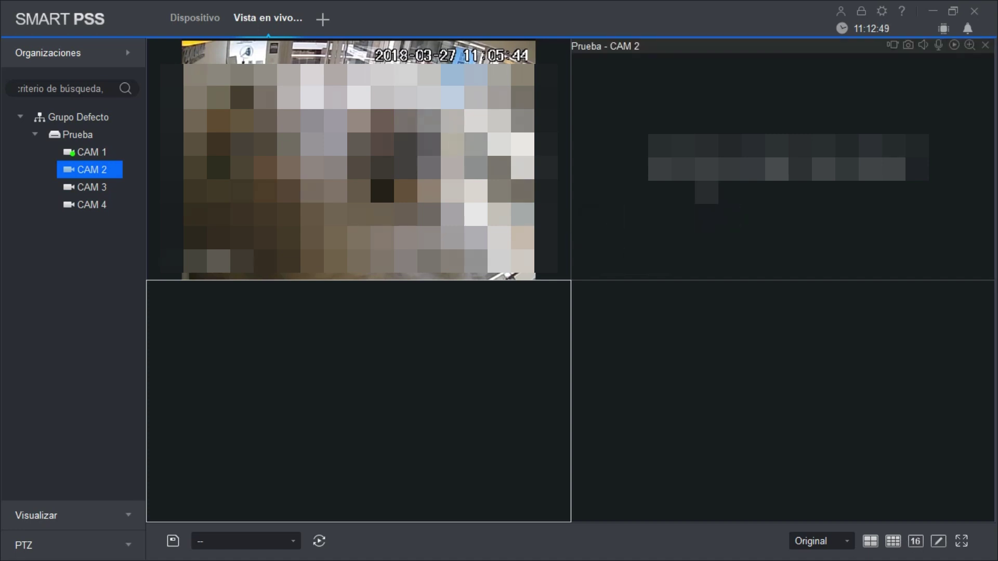
click(783, 161)
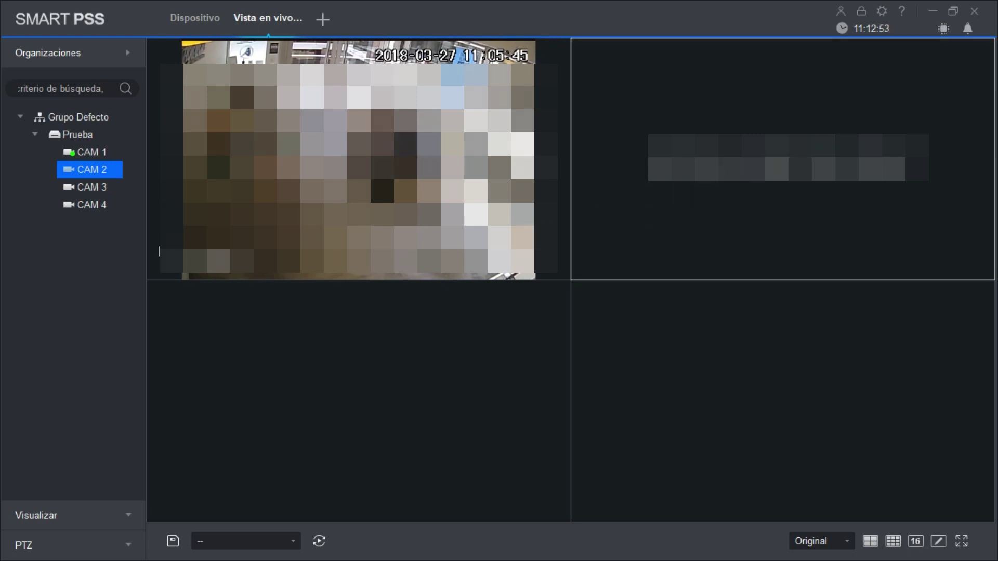
click(165, 62)
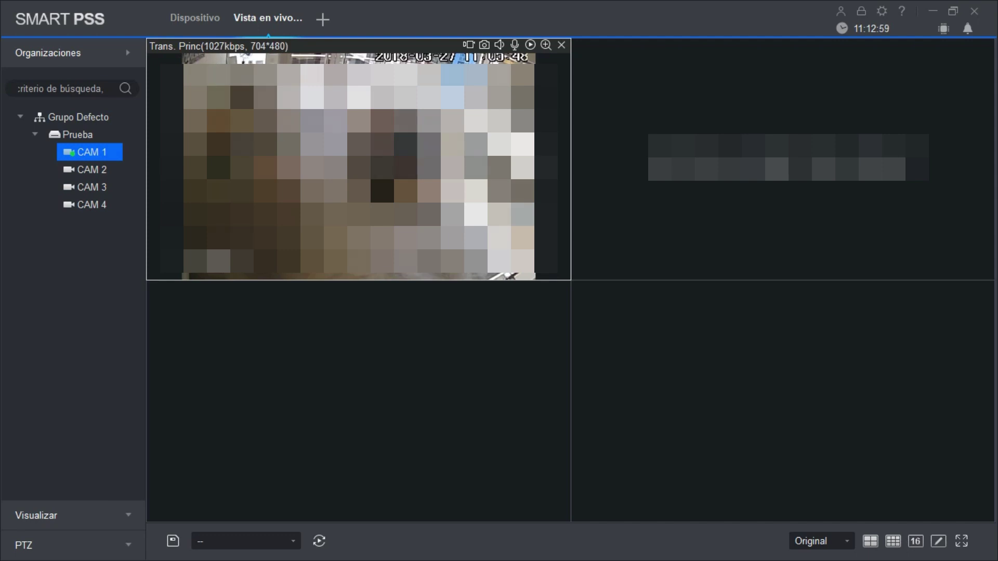
Step: Switch CAM 1 to its extra sub-stream and reopen CAM 2 in the second pane
click(86, 151)
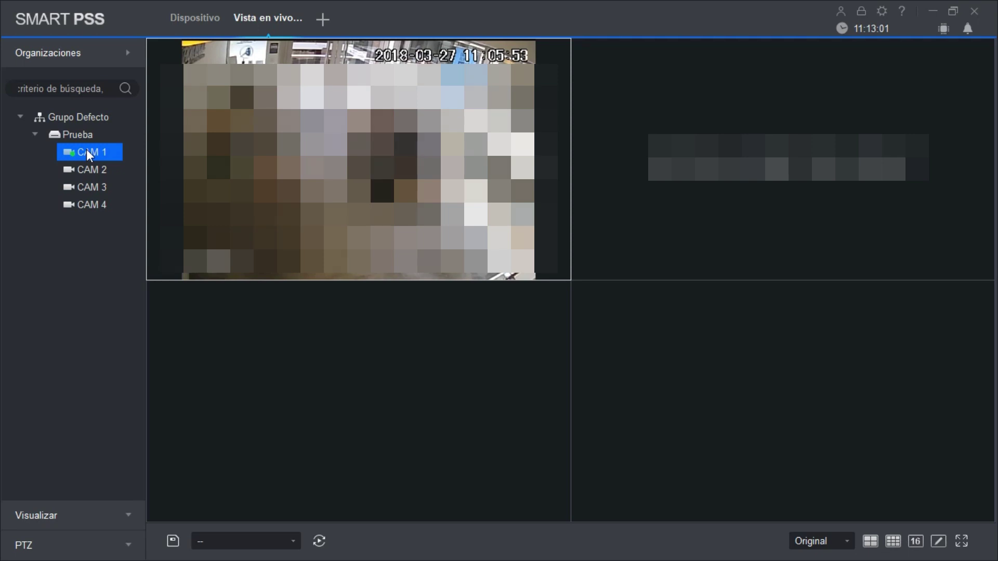
right_click(87, 150)
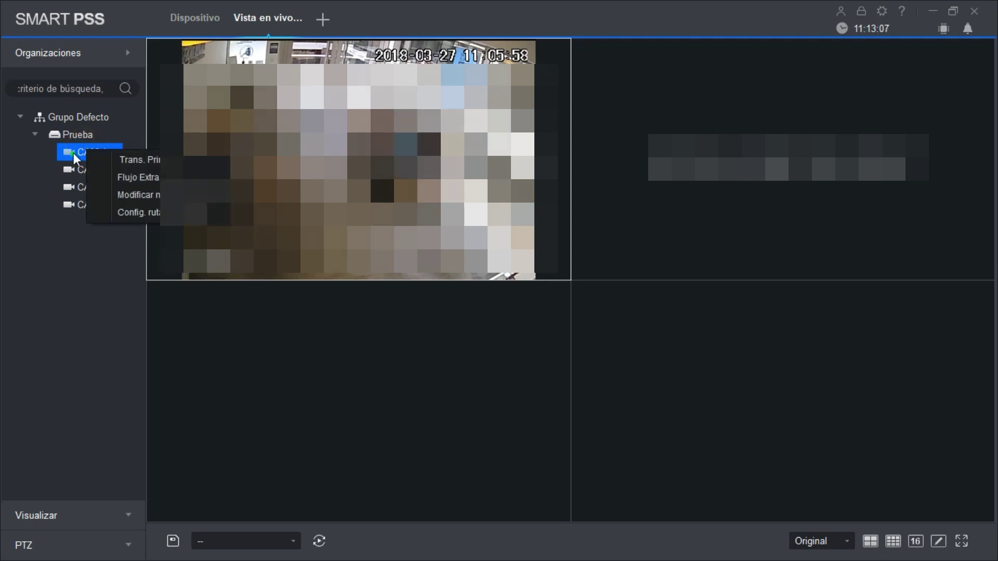
click(79, 158)
click(79, 156)
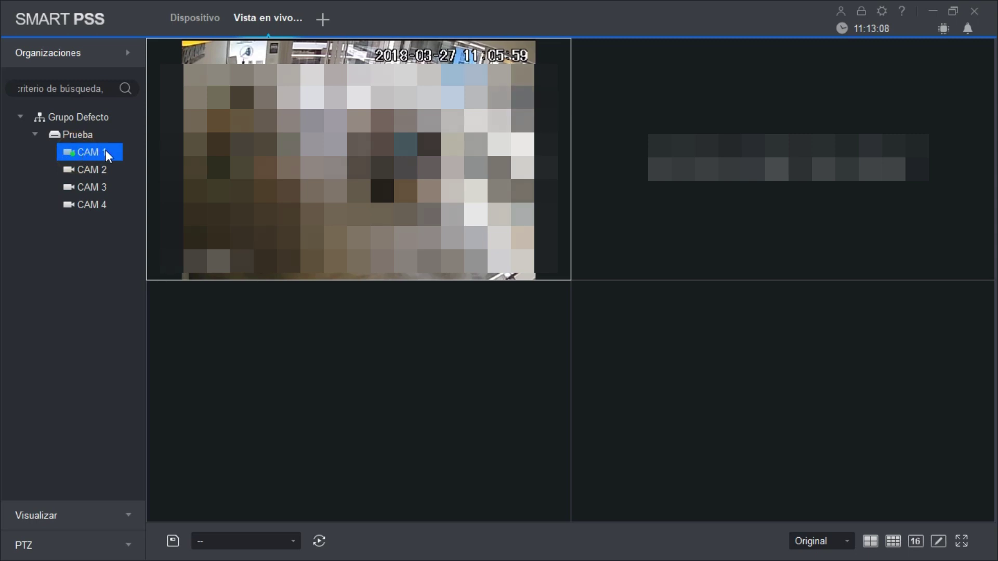
right_click(119, 155)
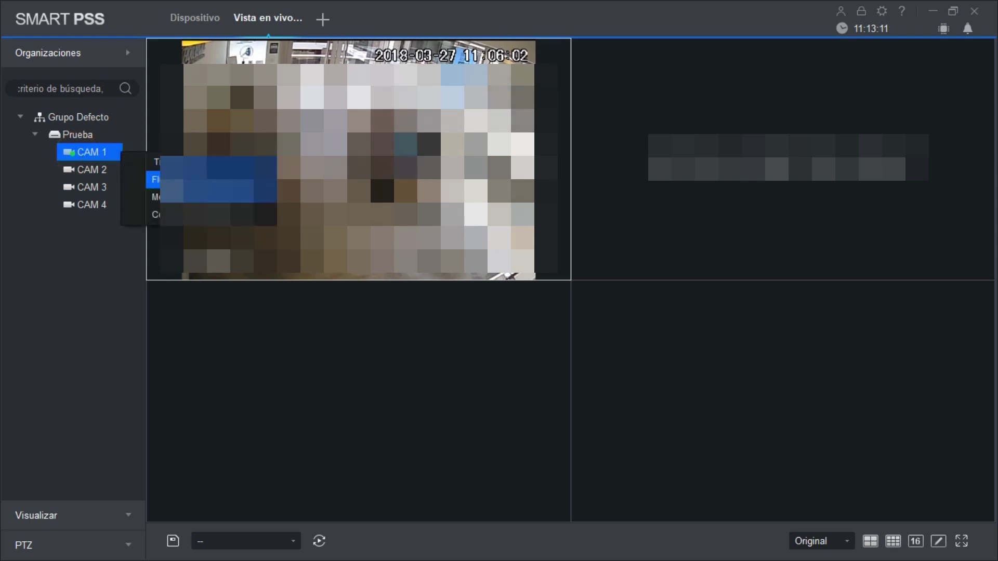
click(156, 179)
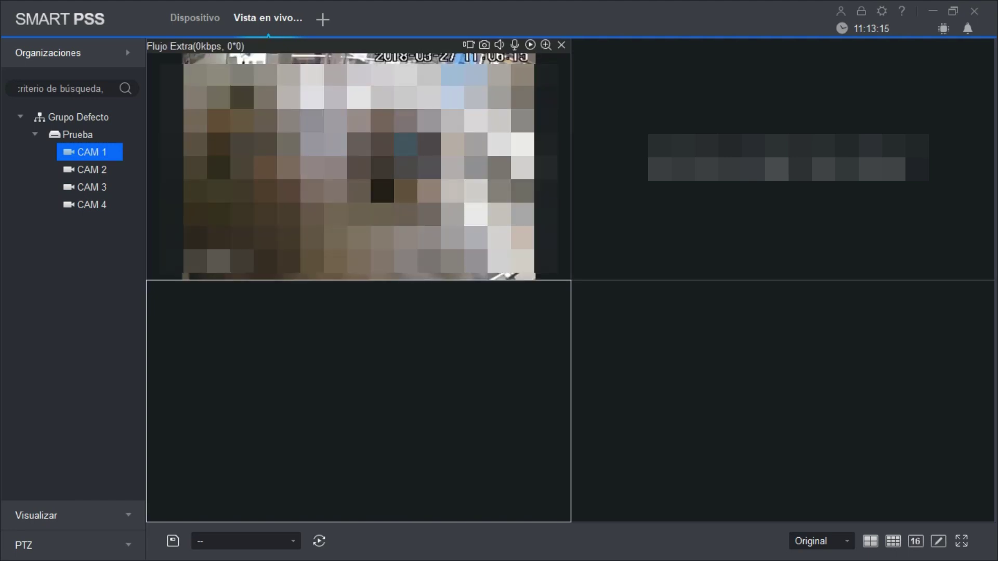
double_click(92, 170)
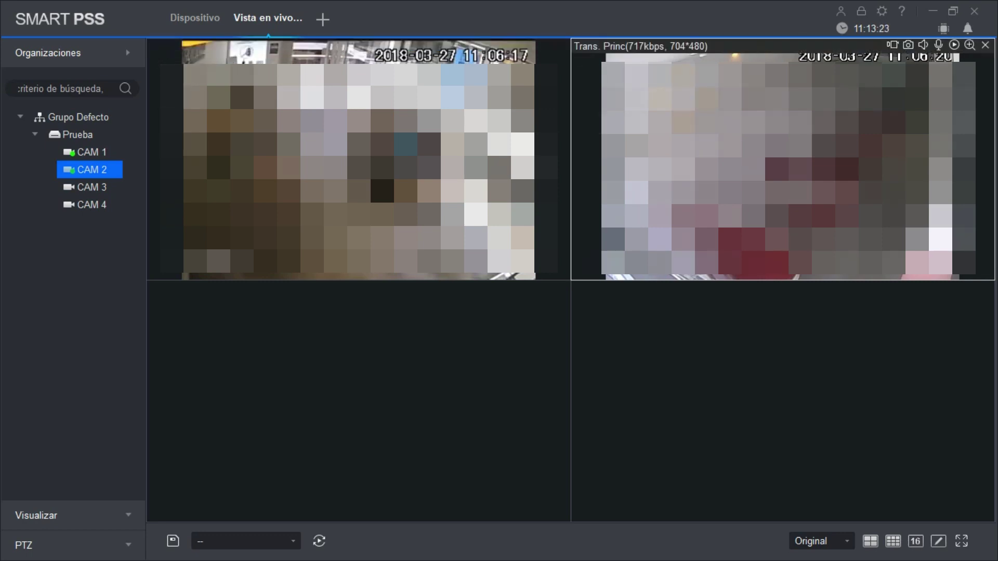
Step: Switch CAM 2 to the Flujo Extra stream at 352*240
right_click(671, 276)
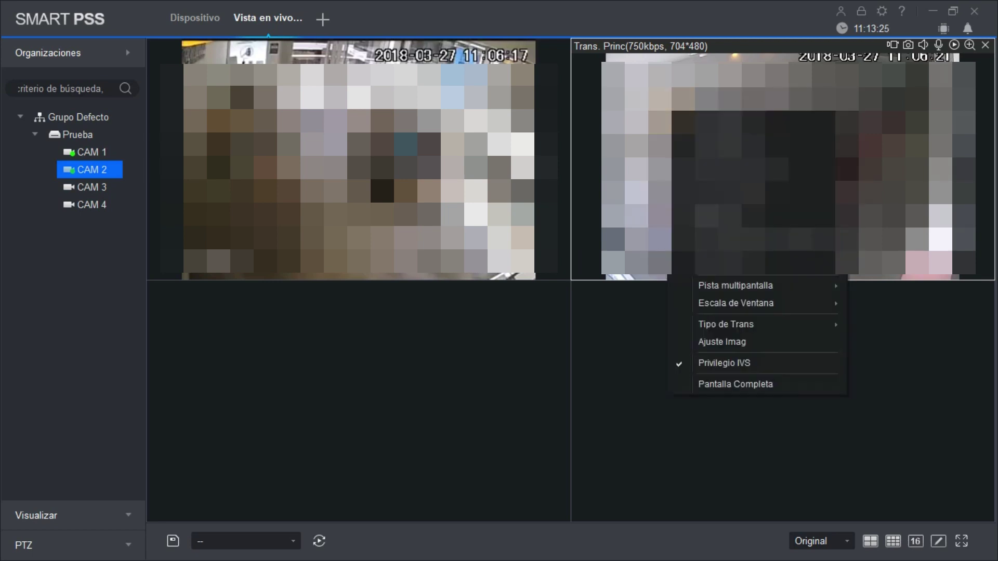
key(Escape)
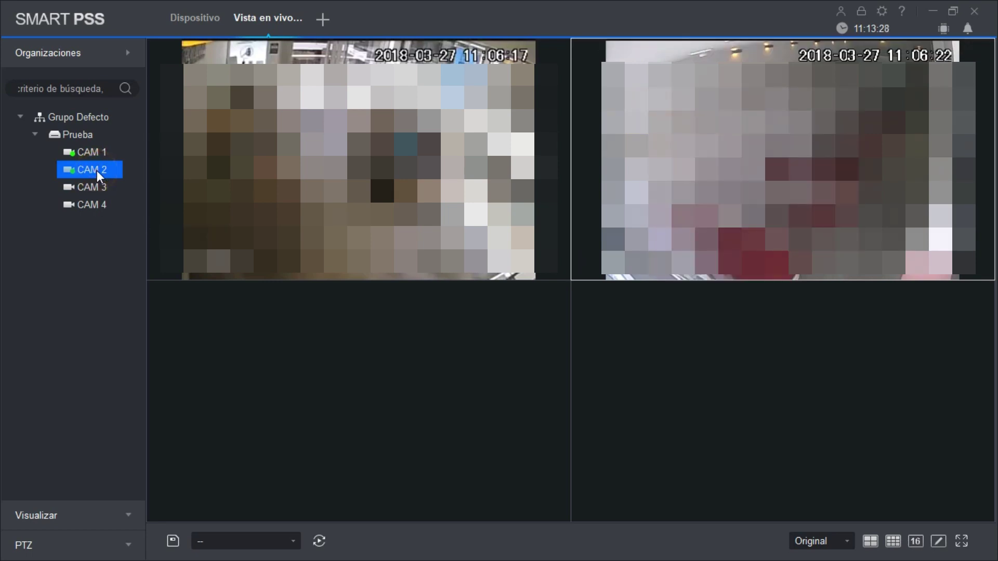
right_click(100, 175)
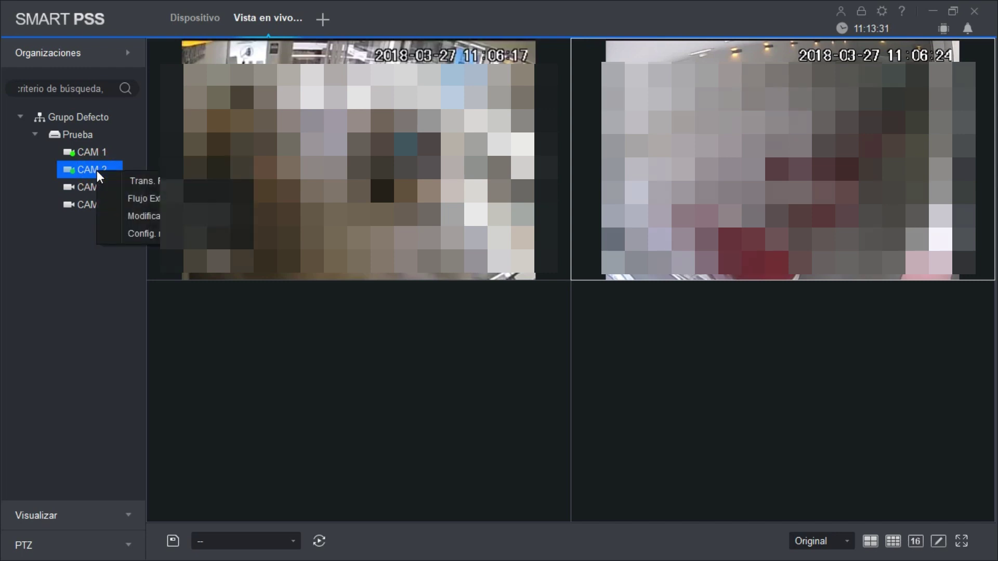
click(134, 199)
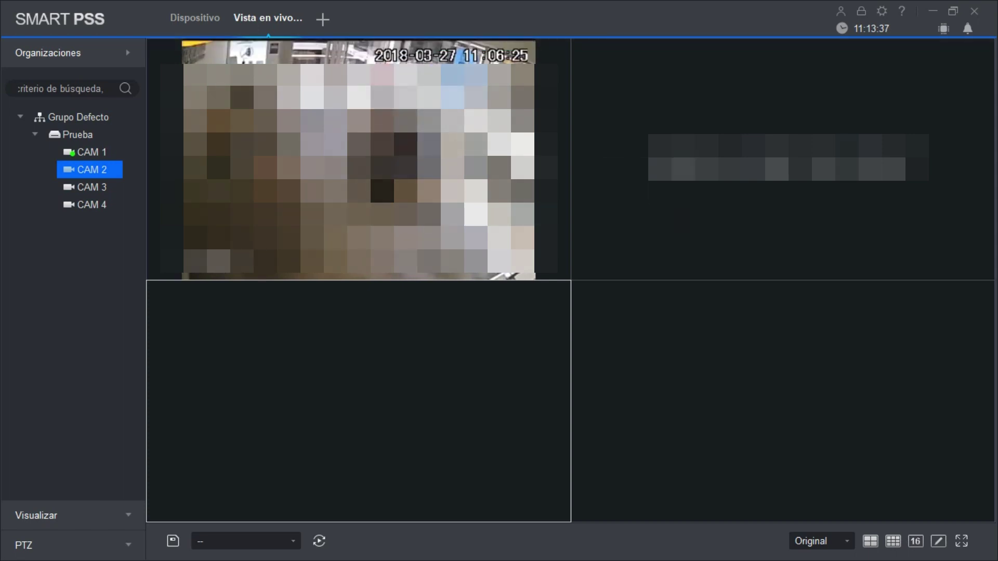
click(783, 159)
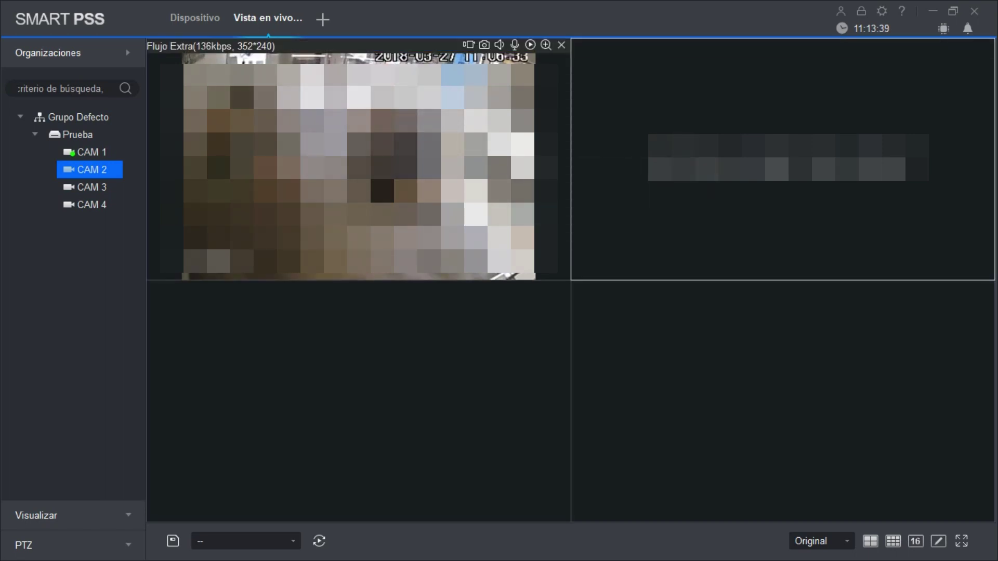
Step: Maximize and restore the CAM 1 and CAM 2 panes in turn
double_click(359, 166)
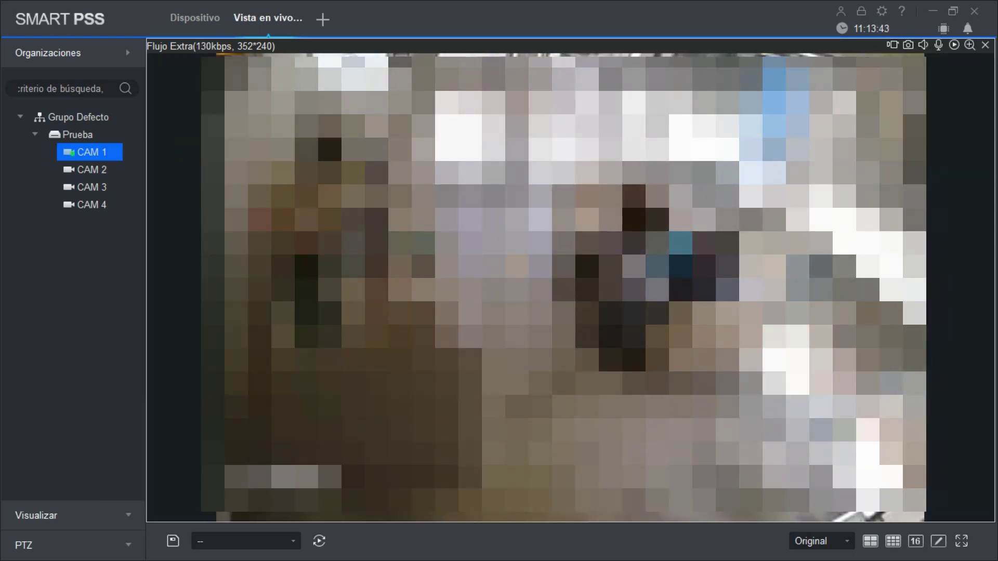
double_click(363, 166)
double_click(785, 166)
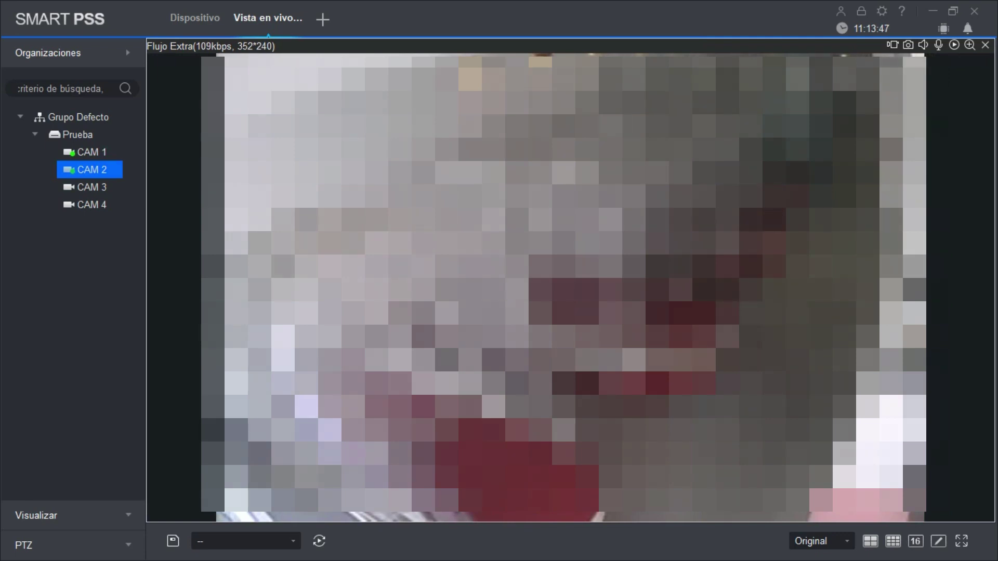
double_click(785, 167)
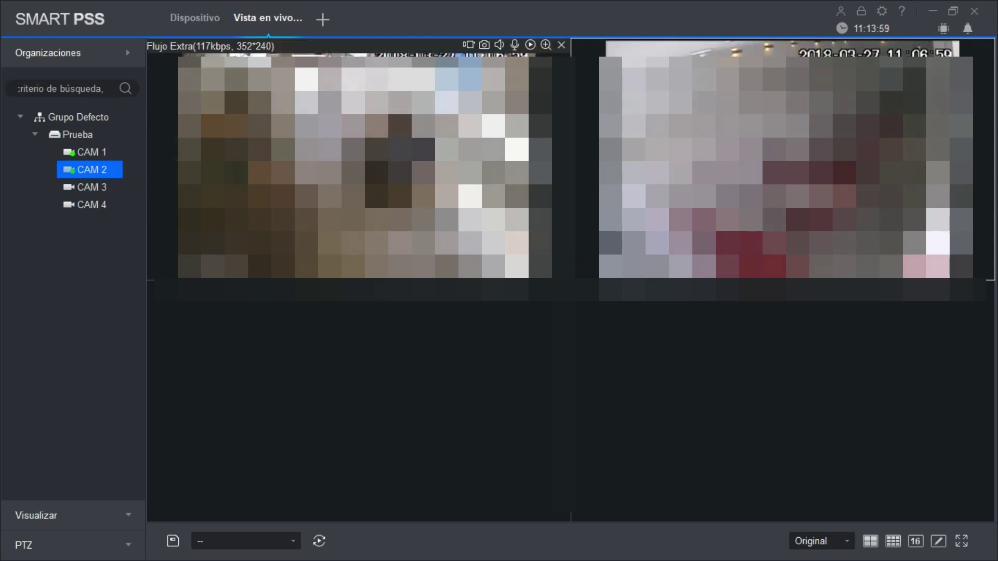
click(192, 19)
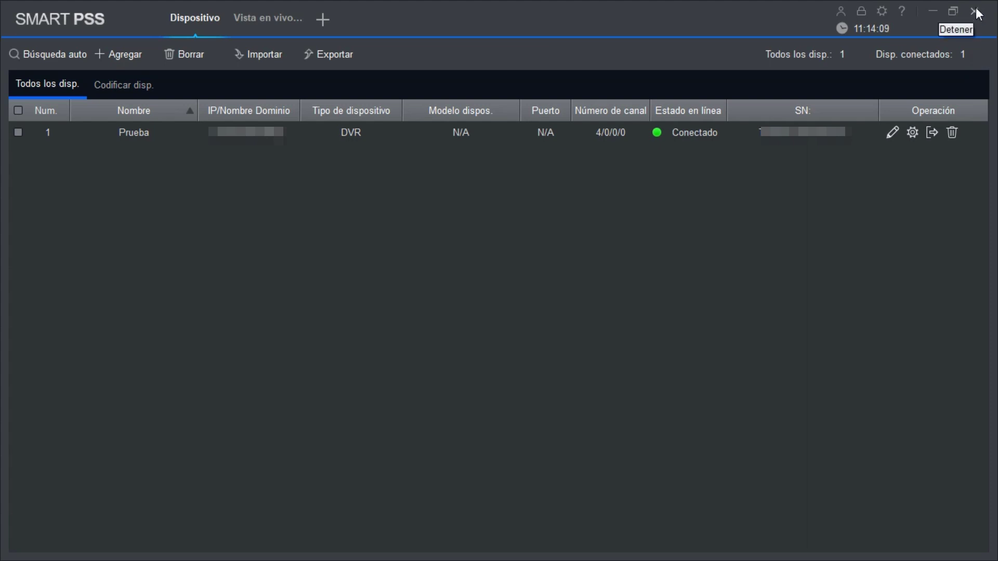
click(261, 20)
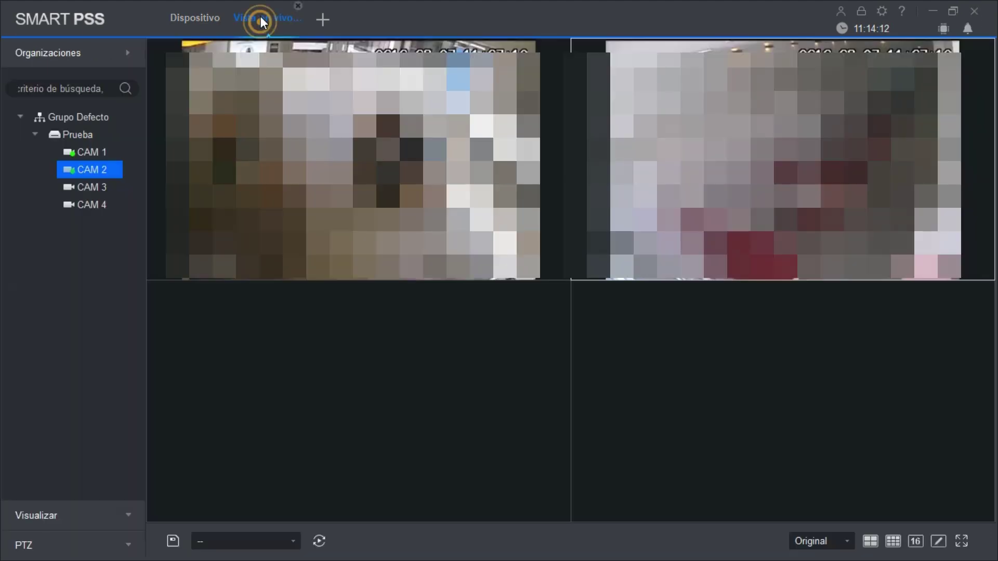
click(882, 11)
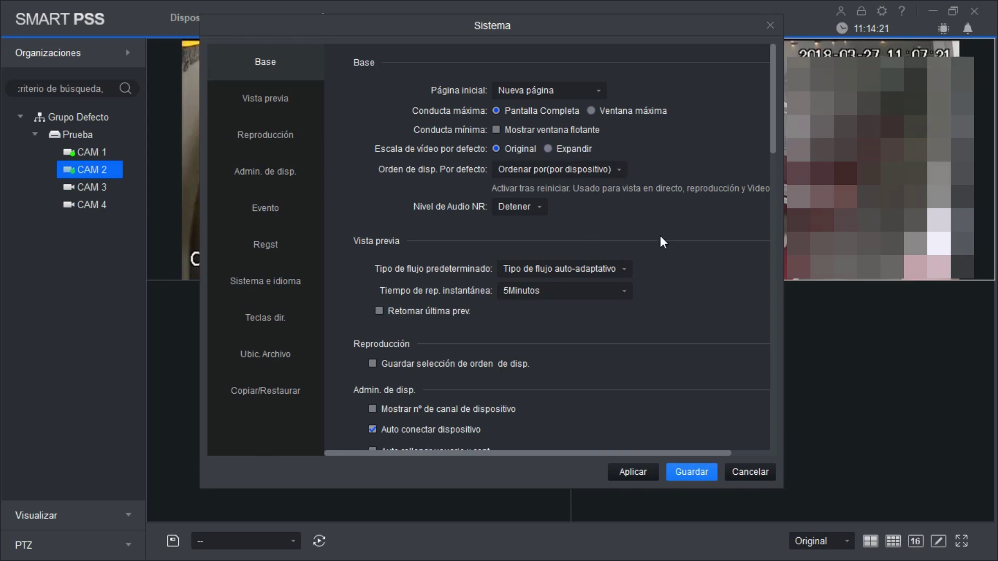
scroll(660, 323, down, 1)
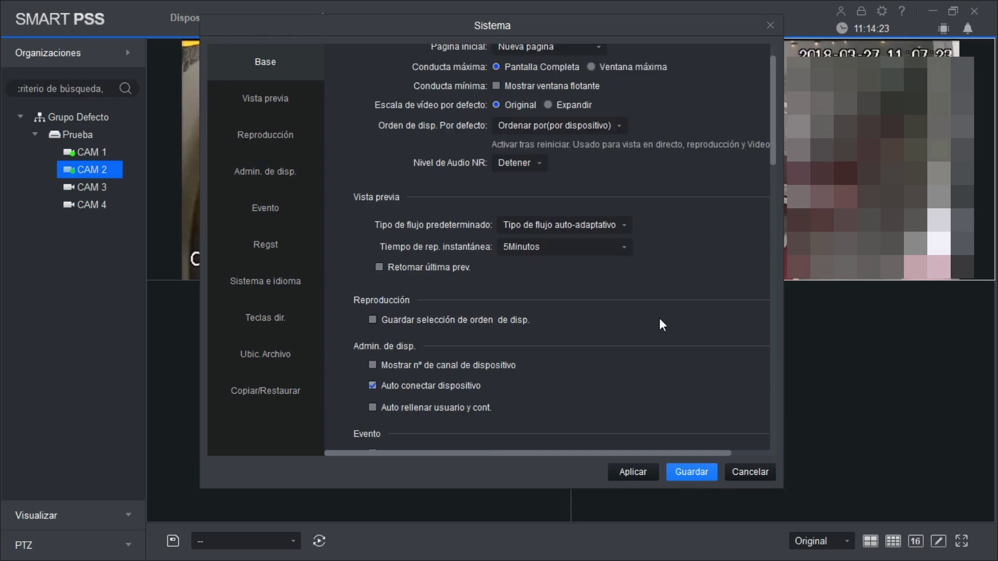
scroll(659, 315, down, 1)
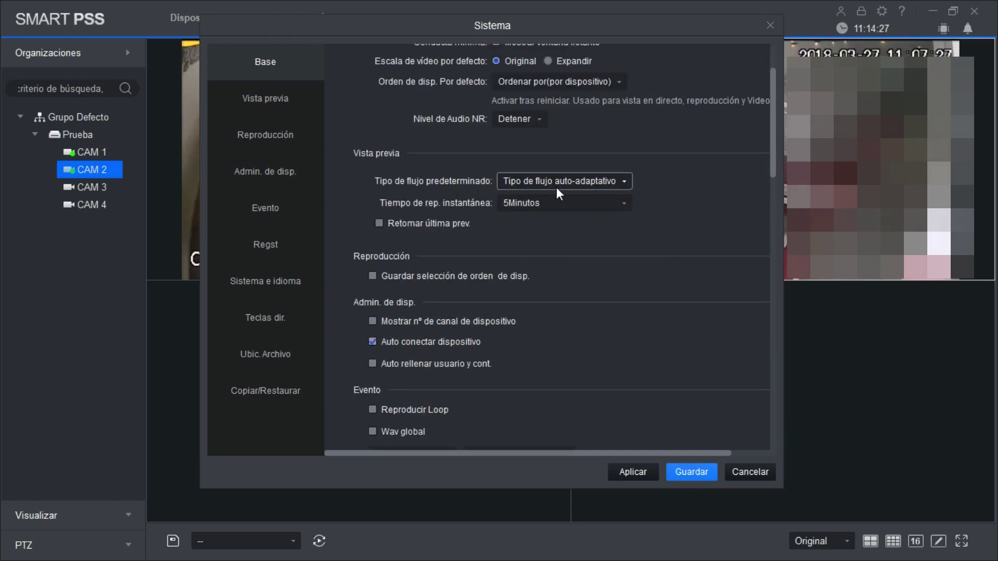
click(623, 182)
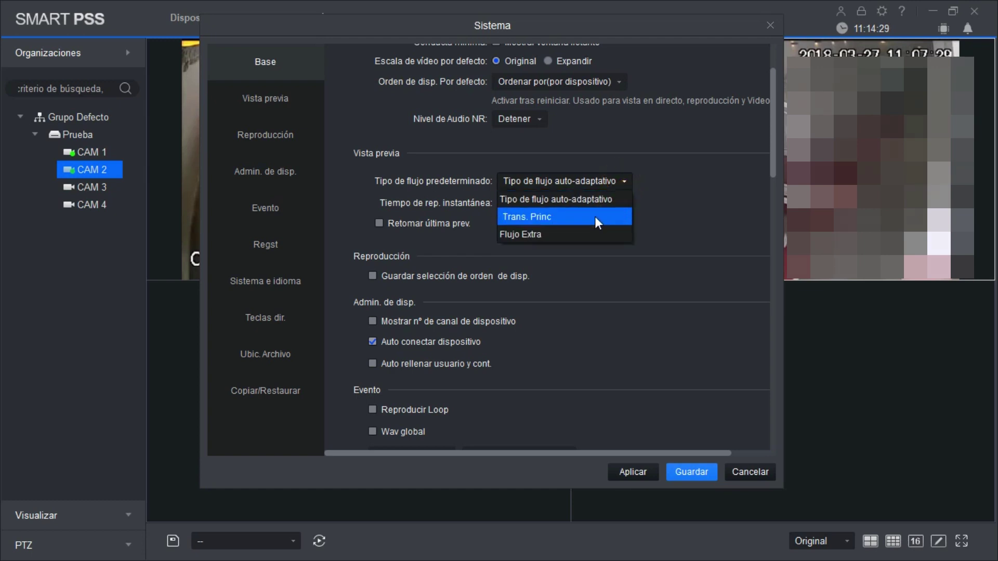
click(622, 274)
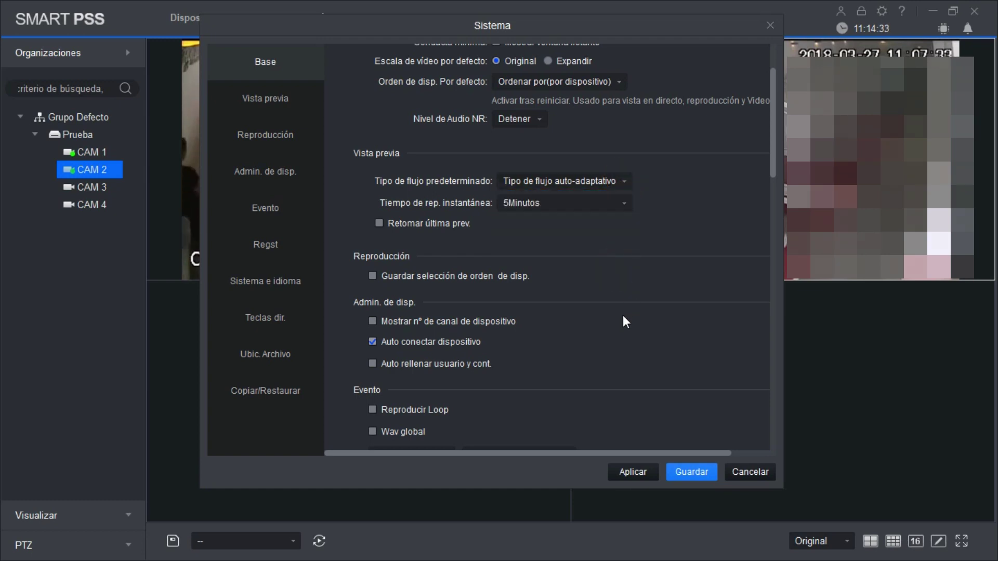
scroll(625, 321, down, 3)
scroll(625, 321, down, 2)
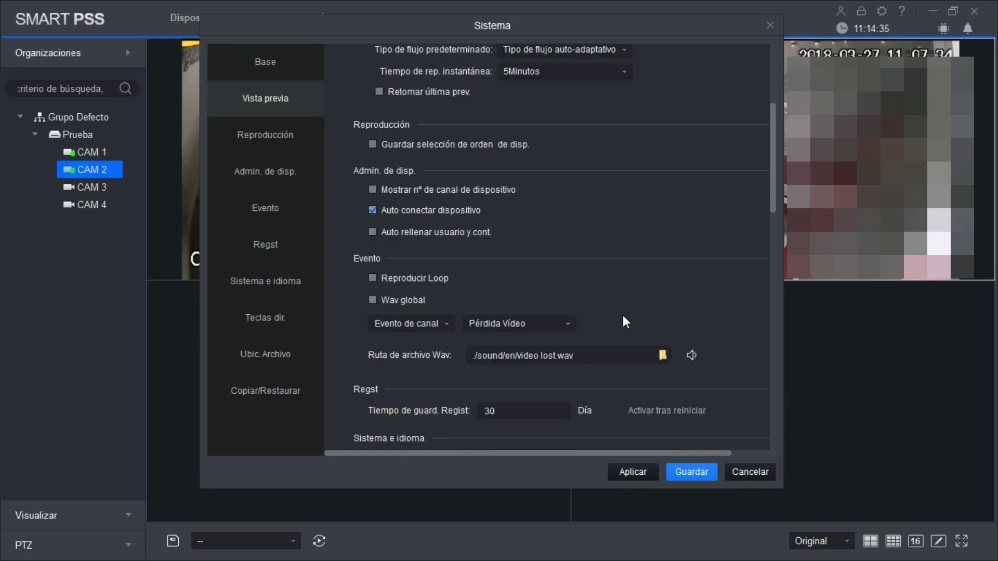
scroll(722, 281, down, 2)
scroll(726, 286, down, 1)
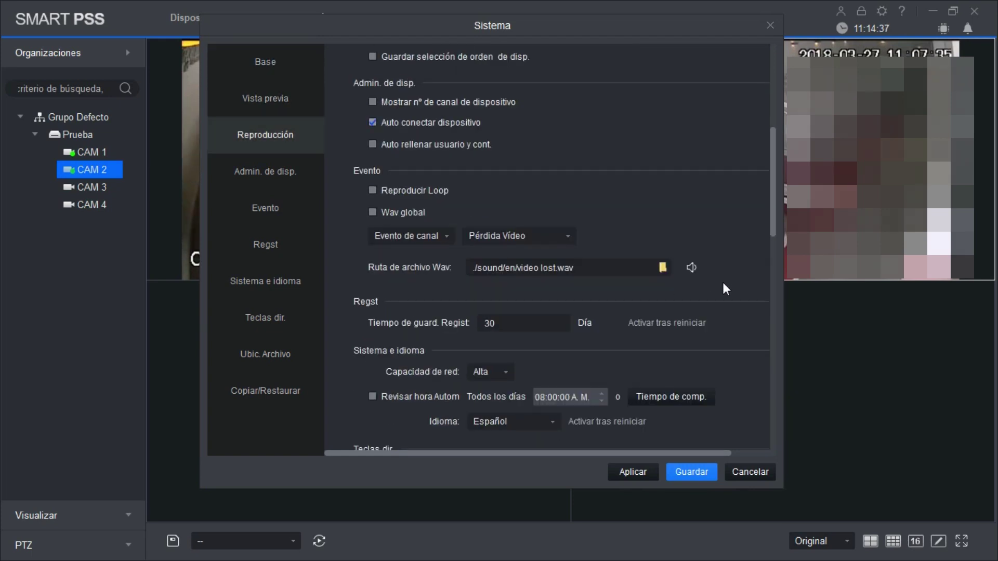
scroll(725, 293, down, 1)
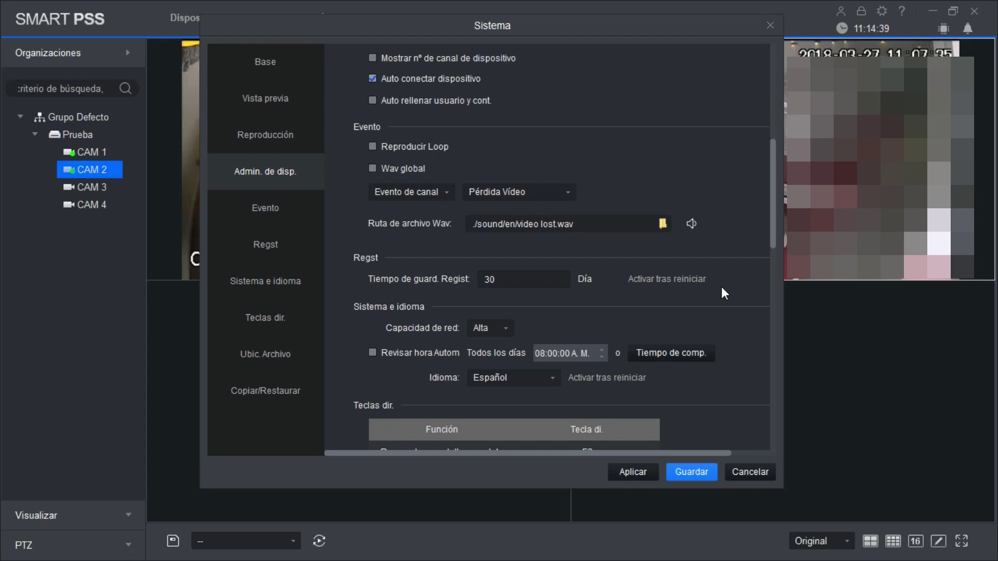
scroll(724, 294, down, 1)
scroll(733, 290, down, 2)
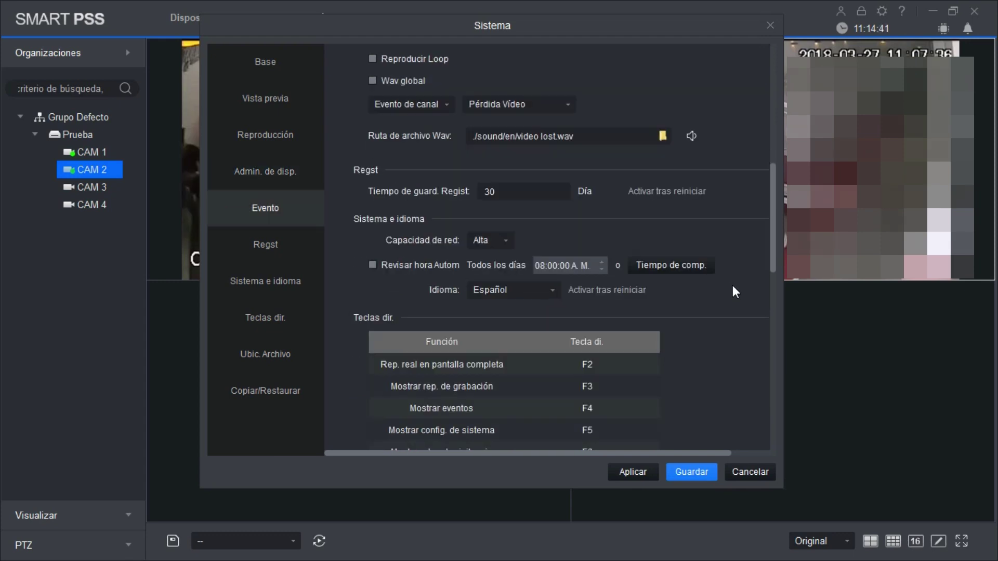
click(747, 467)
Step: Stop the CAM 1 and CAM 2 live feeds
click(561, 52)
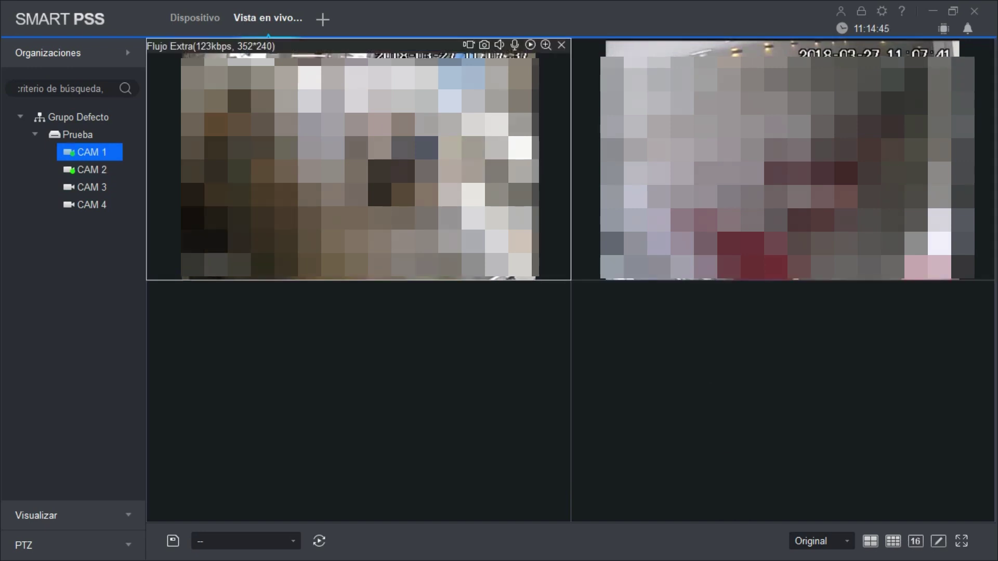
click(561, 44)
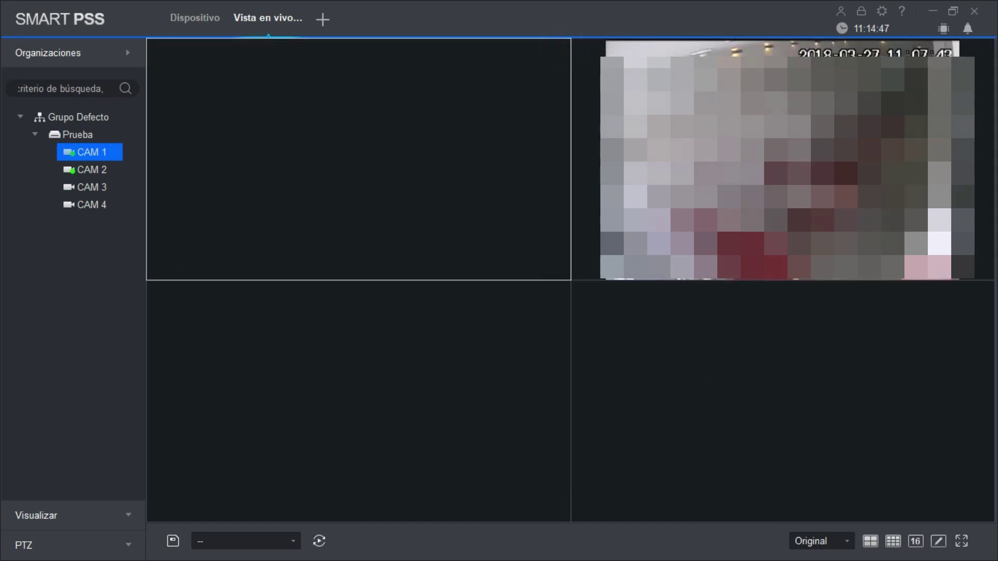
click(769, 62)
click(986, 45)
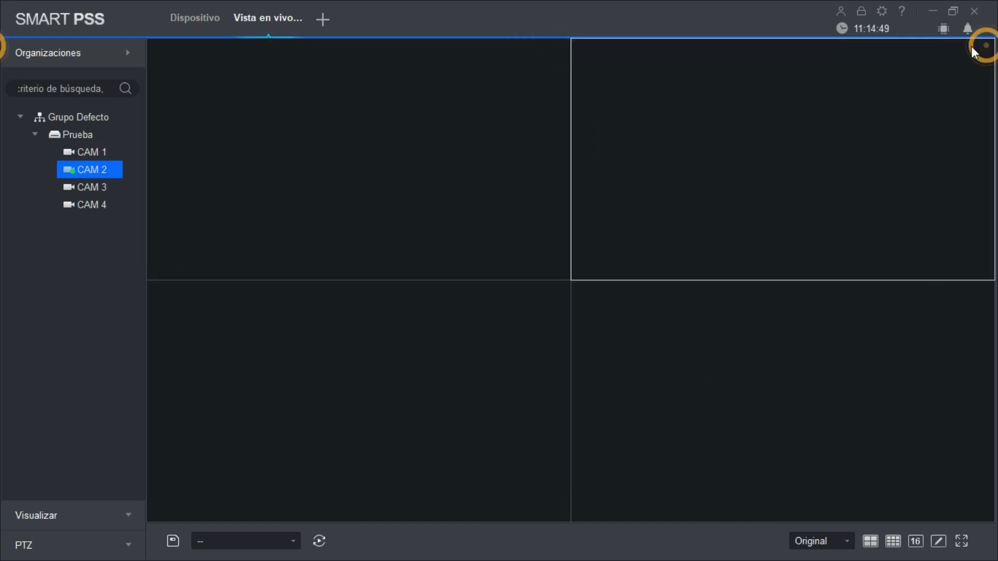
Step: Exit SMART PSS from the Dispositivo list, confirming the quit prompt with Guardar
click(200, 20)
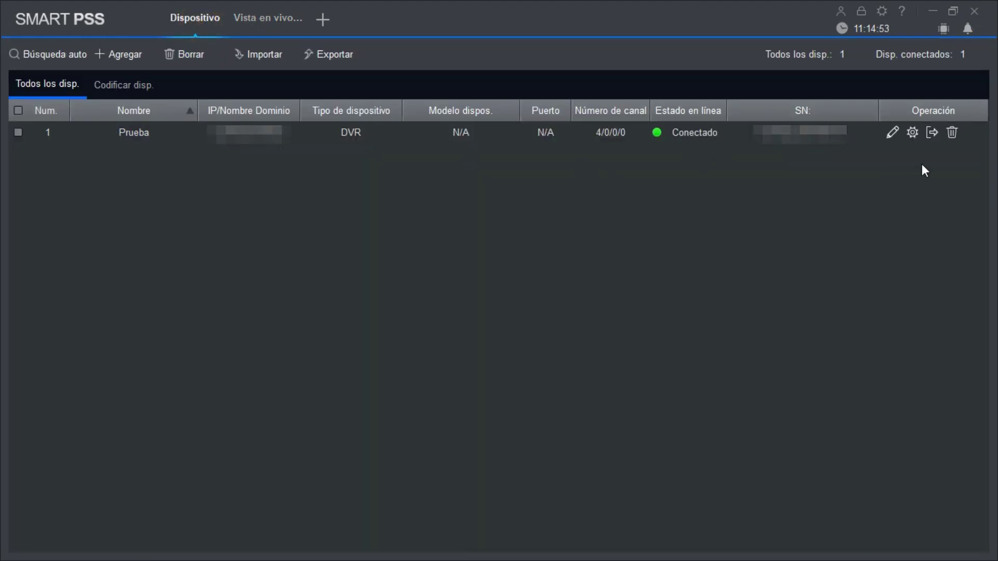
click(974, 13)
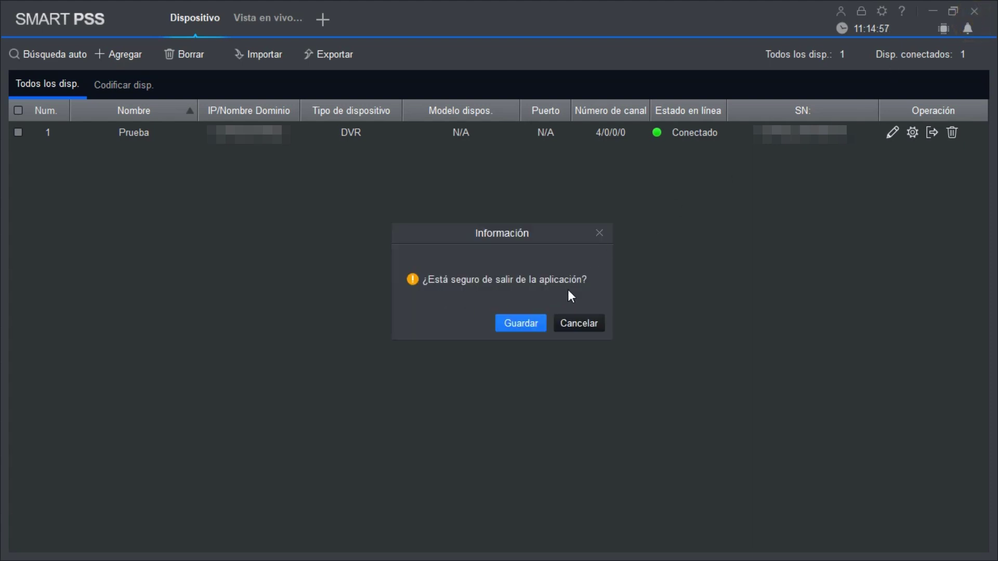
click(519, 320)
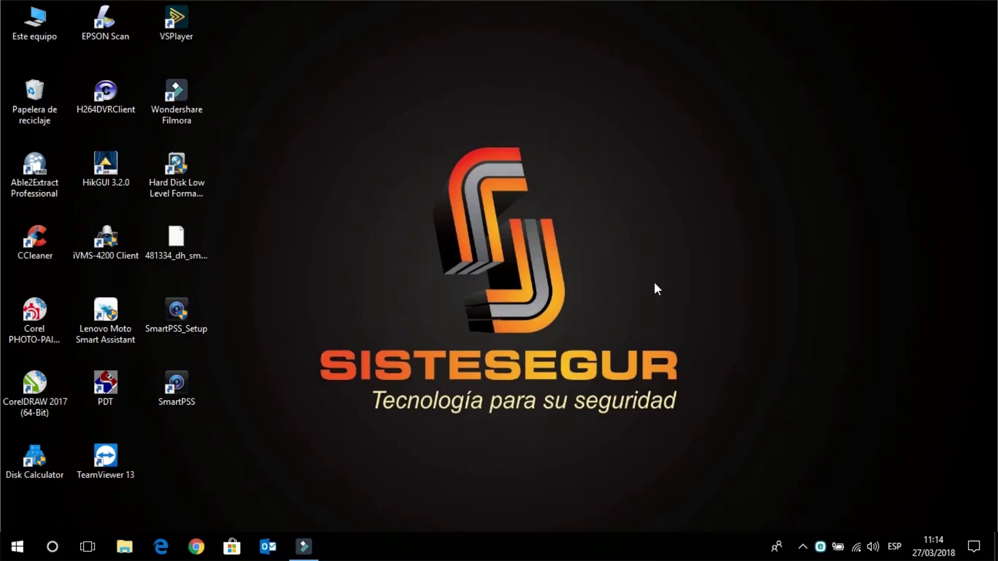